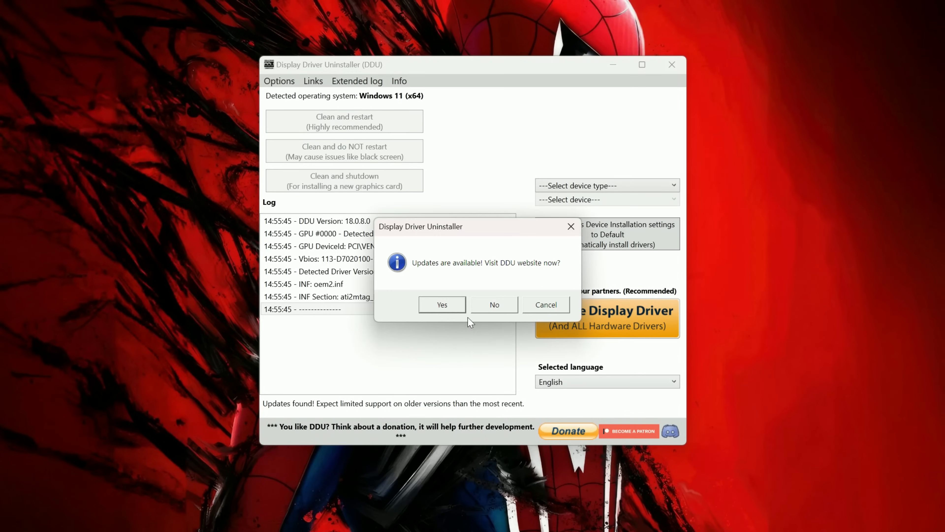
- Decline the Display Driver Uninstaller update, dismiss the limited-support notice and choose GPU as the device type
{"action": "left_click", "coordinate": [493, 304]}
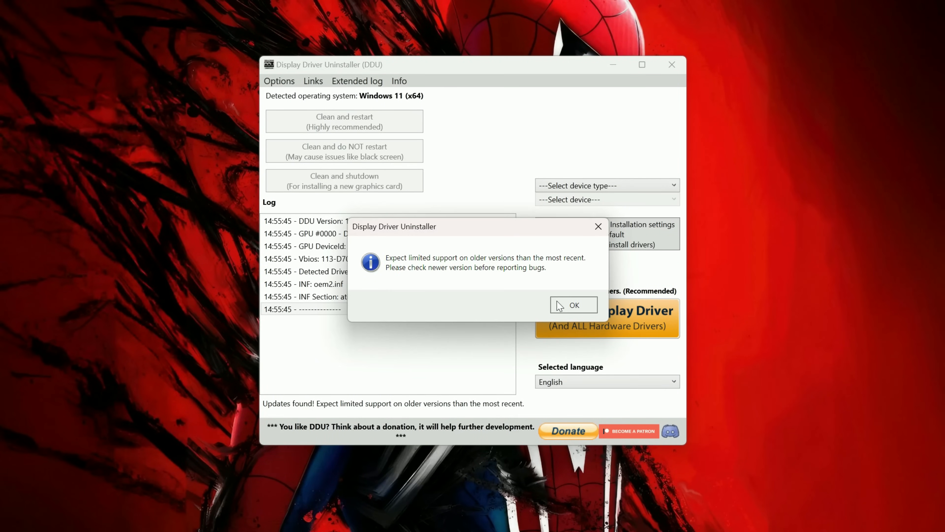
{"action": "left_click", "coordinate": [573, 304]}
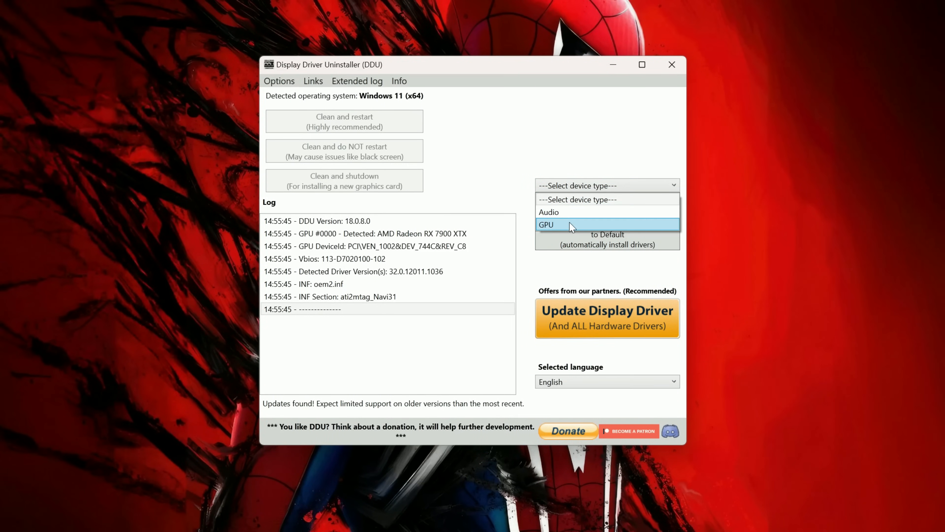
{"action": "left_click", "coordinate": [595, 224]}
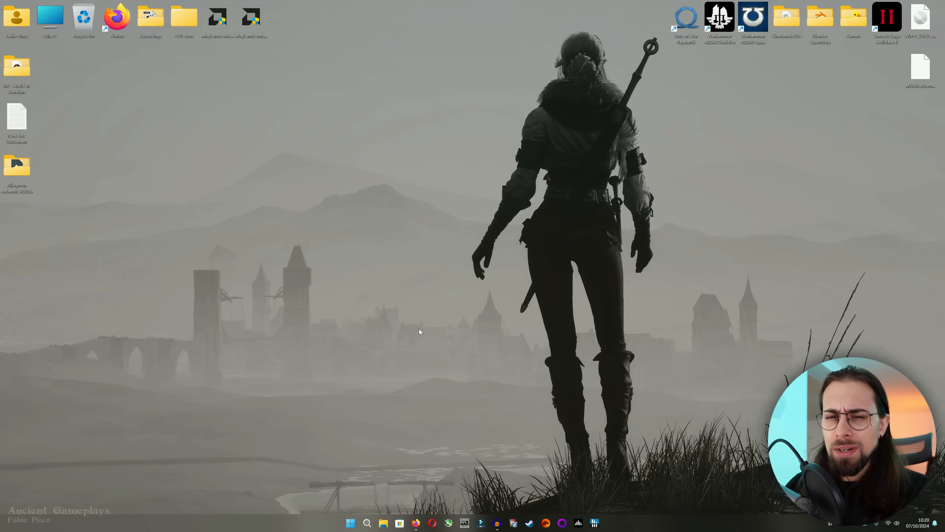
- Open the Windows display settings from the desktop and switch to the Privacy & security page
{"action": "right_click", "coordinate": [432, 230]}
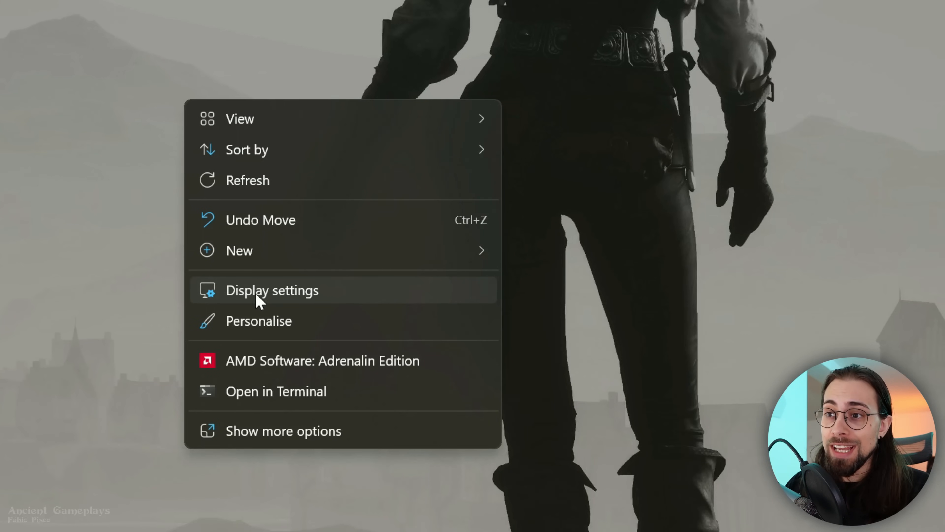
{"action": "left_click", "coordinate": [256, 296]}
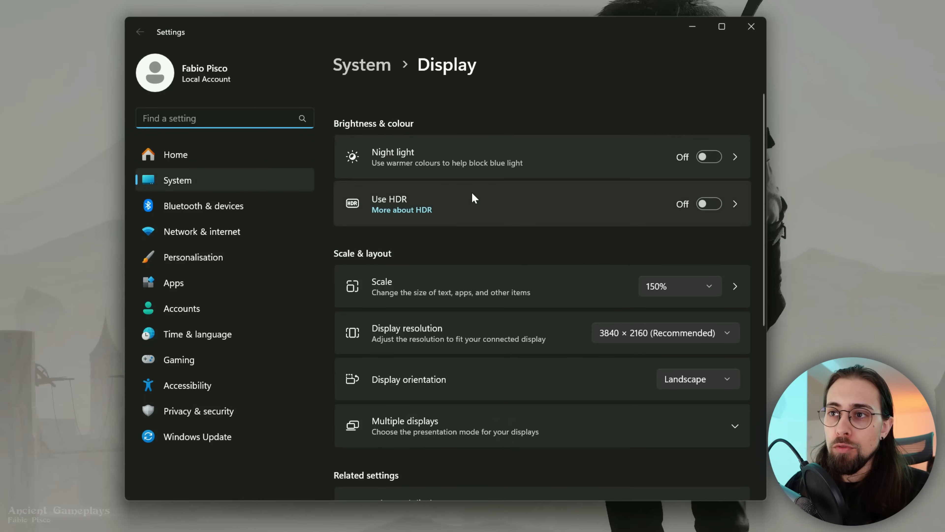
{"action": "scroll", "coordinate": [510, 317], "scroll_direction": "down", "scroll_amount": 3}
{"action": "scroll", "coordinate": [509, 320], "scroll_direction": "down", "scroll_amount": 3}
{"action": "scroll", "coordinate": [506, 319], "scroll_direction": "up", "scroll_amount": 3}
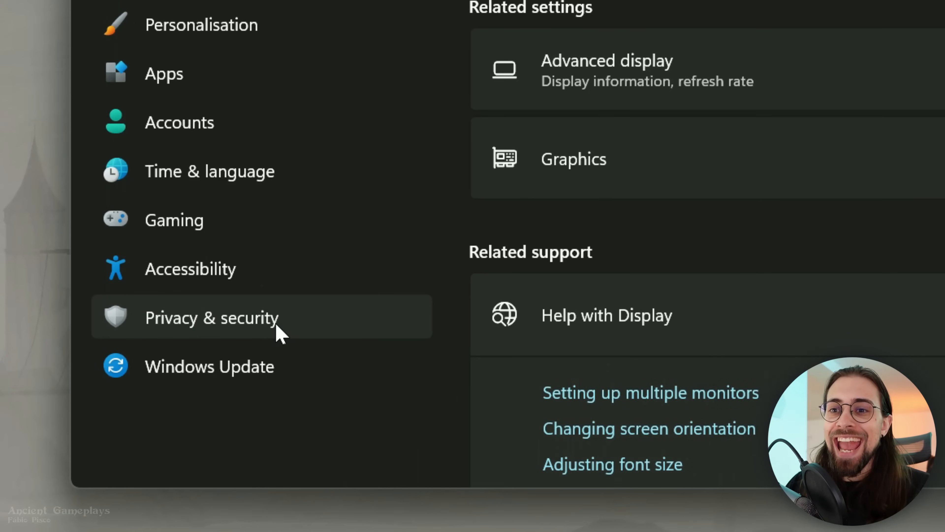
{"action": "left_click", "coordinate": [277, 326]}
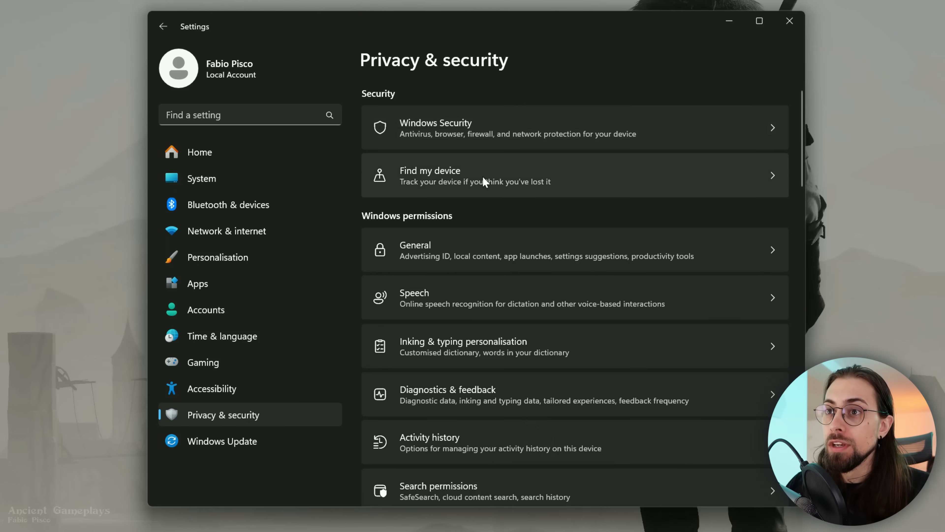
- Review the Find my device, General, Speech and Inking & typing personalisation privacy pages
{"action": "left_click", "coordinate": [499, 180]}
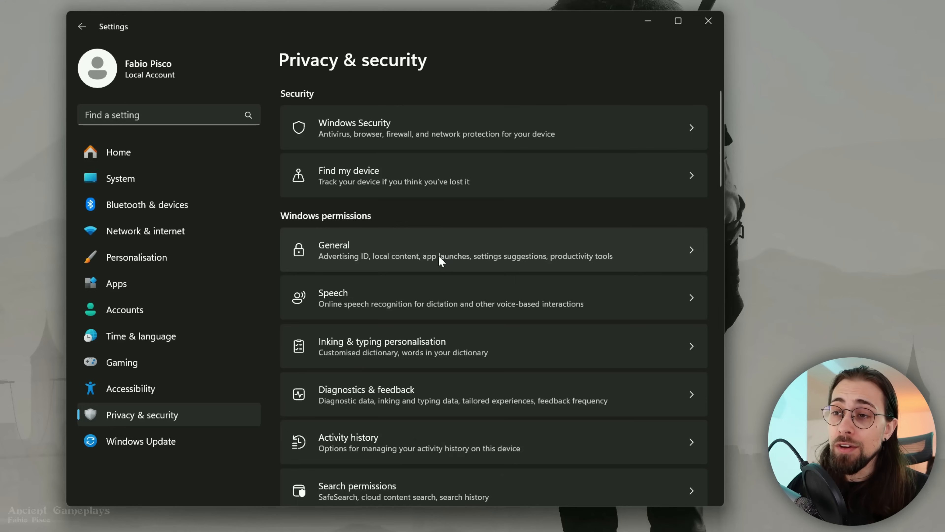
{"action": "left_click", "coordinate": [412, 249]}
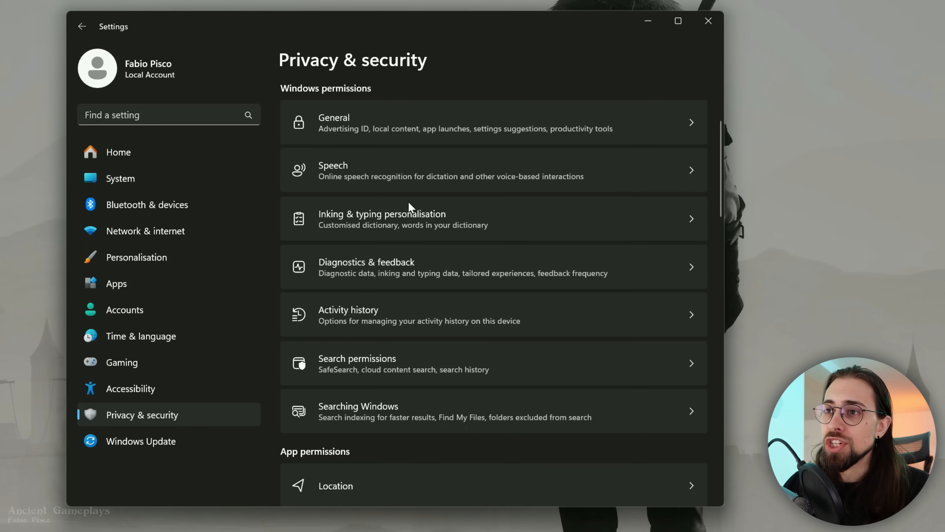
{"action": "left_click", "coordinate": [402, 182]}
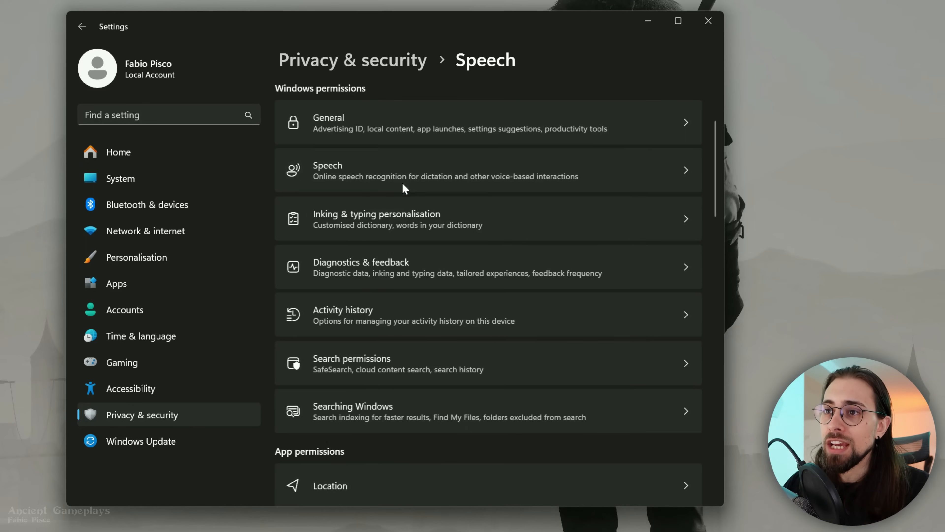
{"action": "key", "text": "alt+Left"}
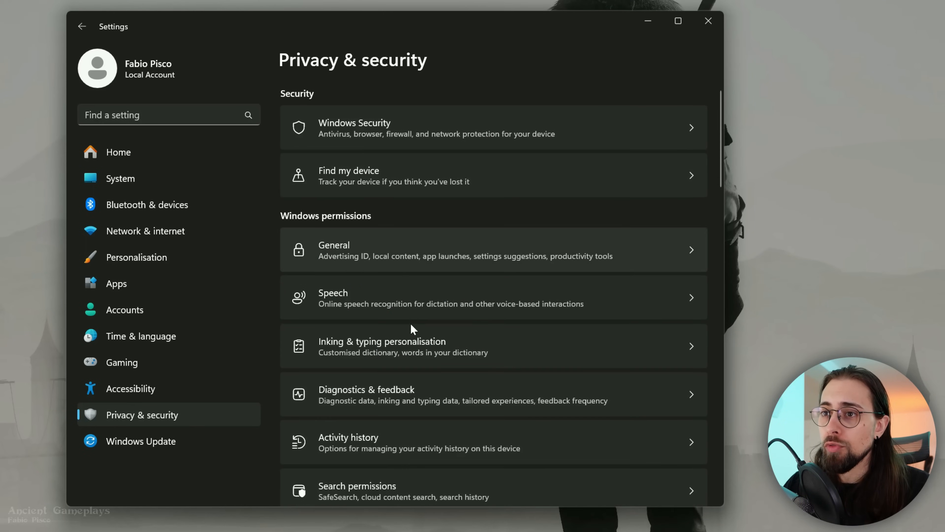
{"action": "left_click", "coordinate": [413, 352]}
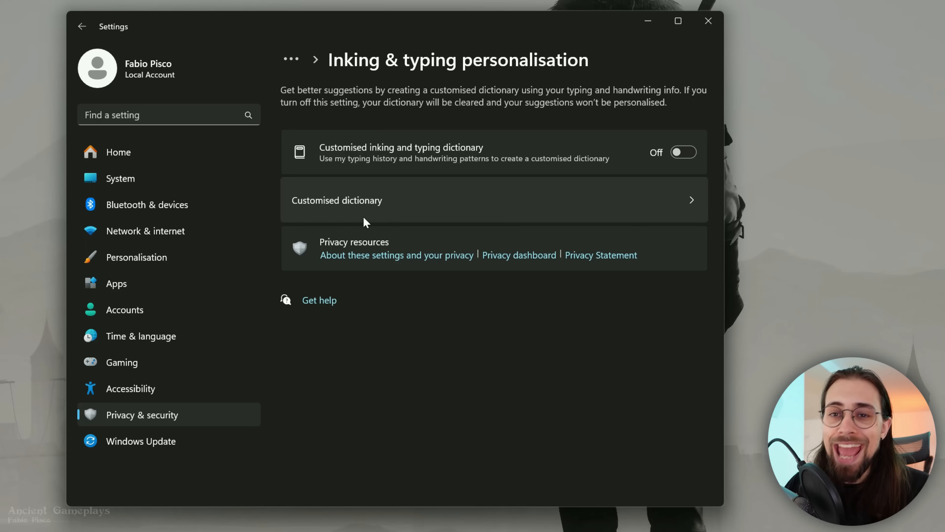
{"action": "key", "text": "alt+Left"}
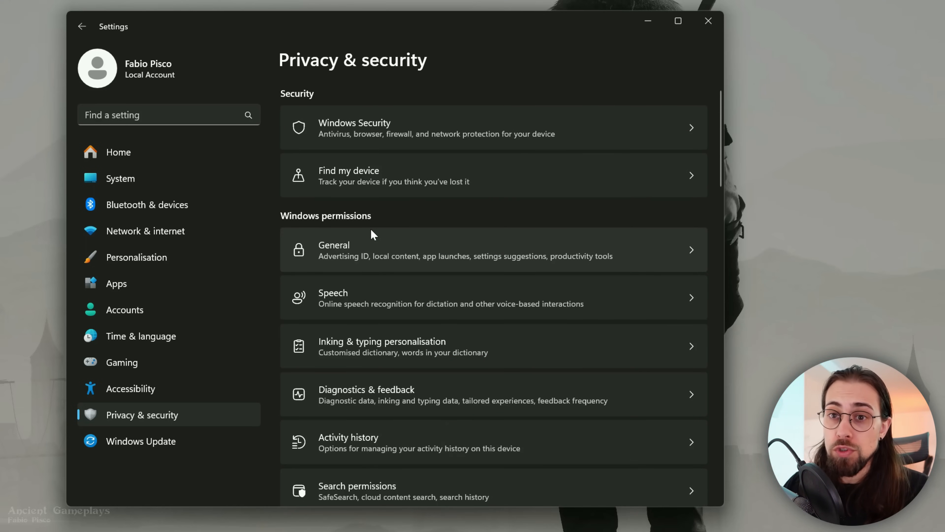
- Check the optional diagnostic data setting in Diagnostics & feedback and the storage setting in Activity history
{"action": "scroll", "coordinate": [412, 261], "scroll_direction": "down", "scroll_amount": 3}
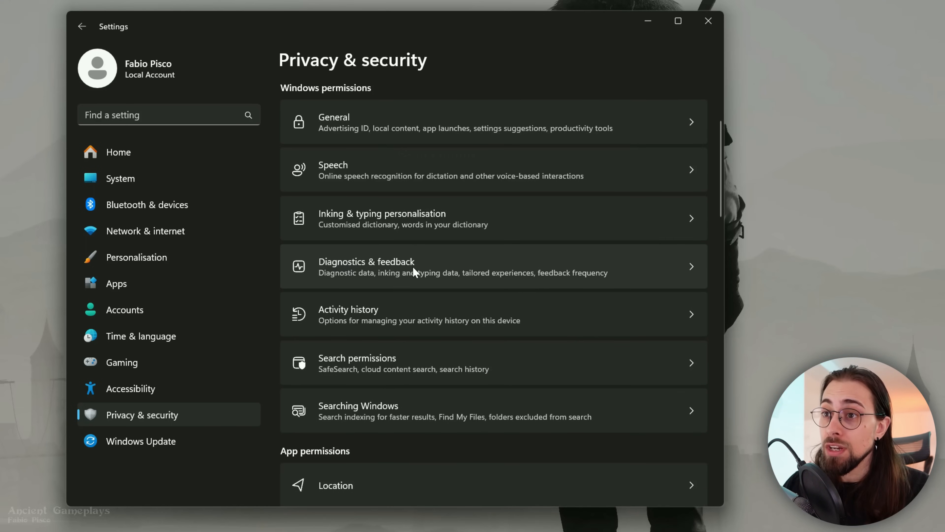
{"action": "left_click", "coordinate": [413, 272]}
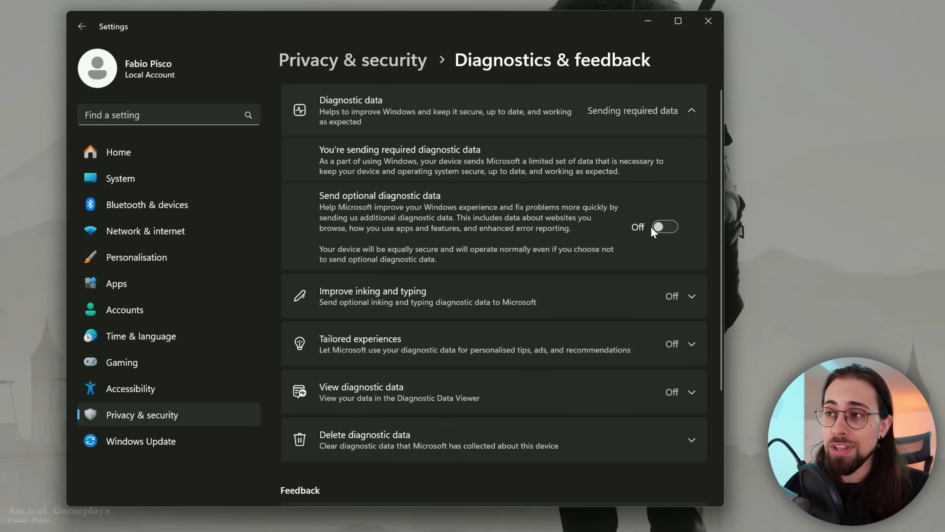
{"action": "key", "text": "alt+Left"}
{"action": "scroll", "coordinate": [596, 242], "scroll_direction": "down", "scroll_amount": 5}
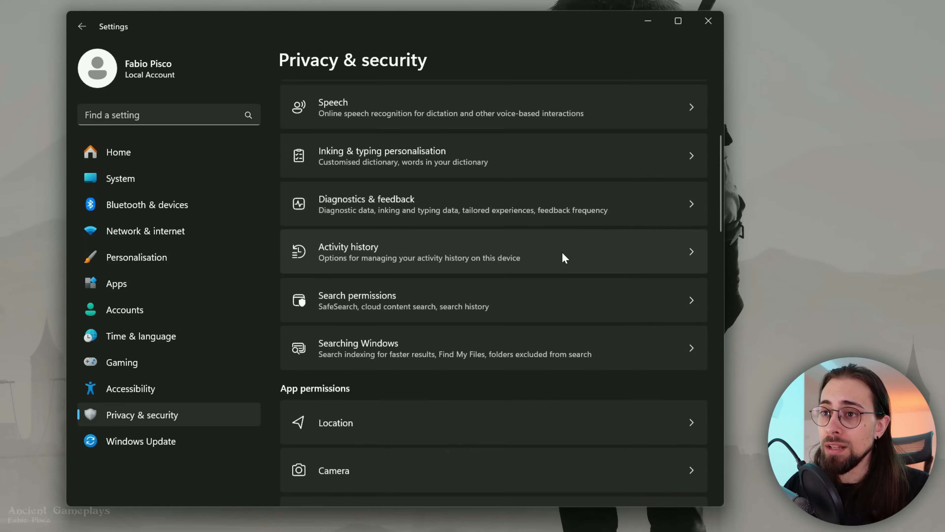
{"action": "scroll", "coordinate": [525, 246], "scroll_direction": "down", "scroll_amount": 3}
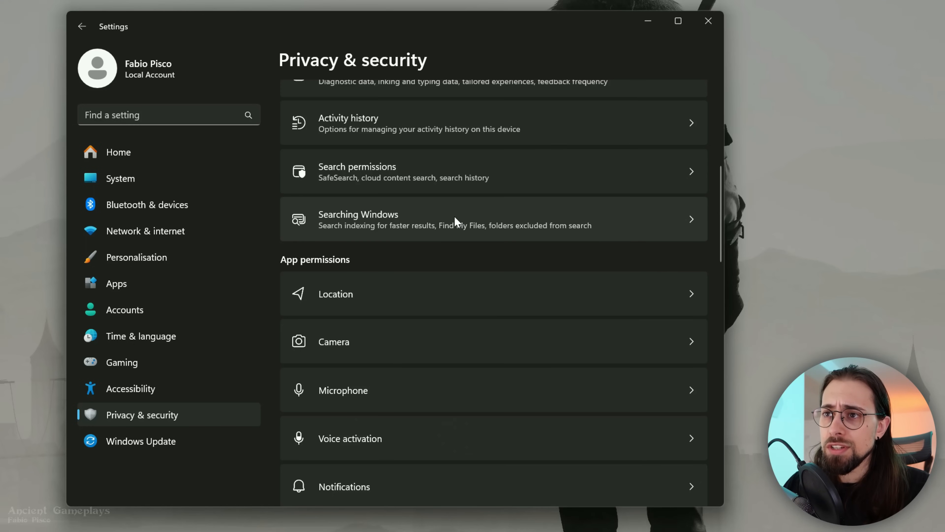
{"action": "left_click", "coordinate": [449, 123]}
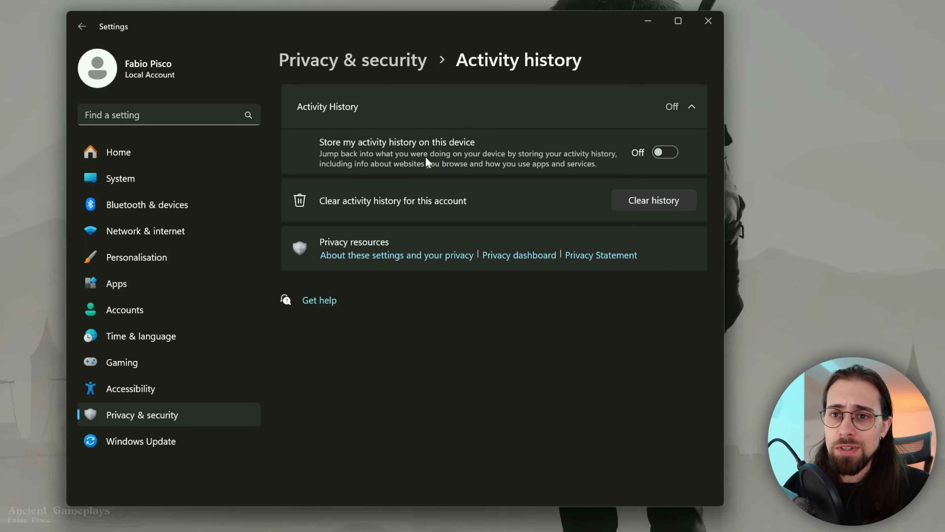
{"action": "key", "text": "alt+Left"}
- Turn off phone call access in the app permissions and return to the Privacy & security list
{"action": "scroll", "coordinate": [570, 203], "scroll_direction": "down", "scroll_amount": 12}
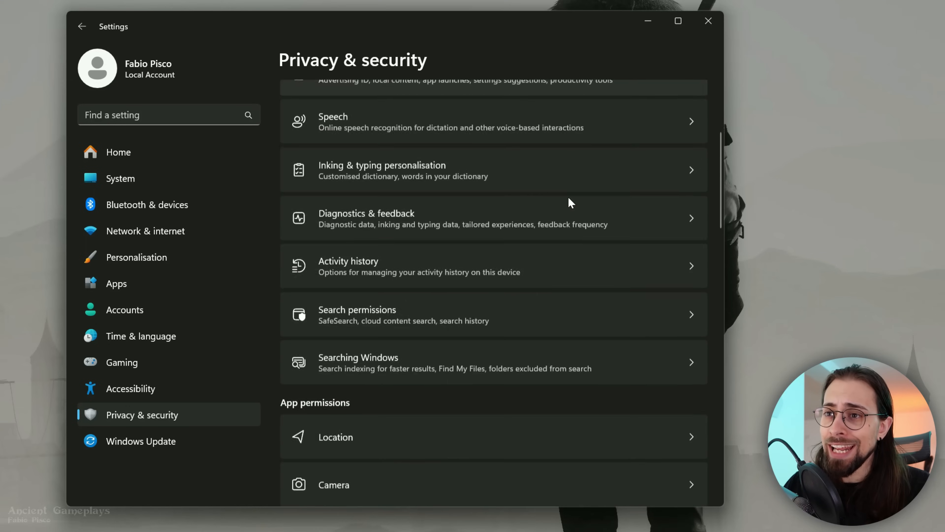
{"action": "scroll", "coordinate": [472, 112], "scroll_direction": "up", "scroll_amount": 2}
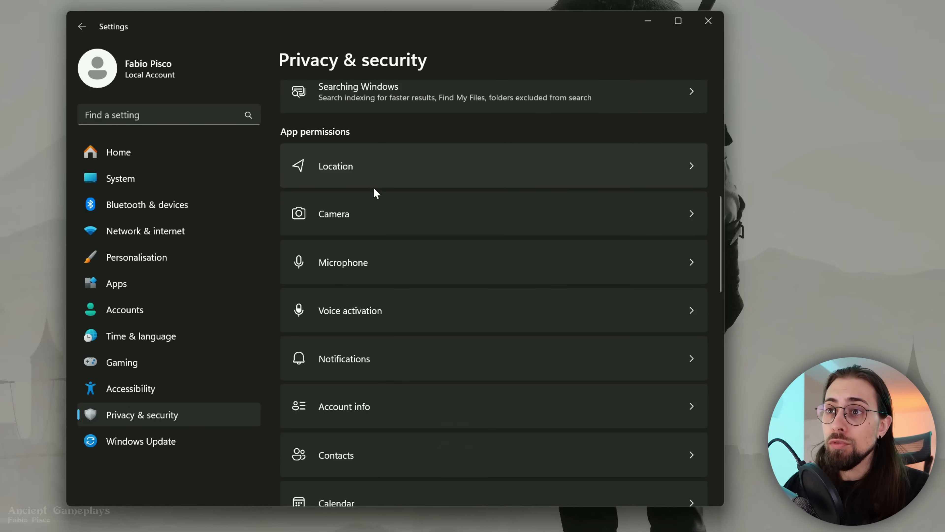
{"action": "scroll", "coordinate": [456, 387], "scroll_direction": "down", "scroll_amount": 12}
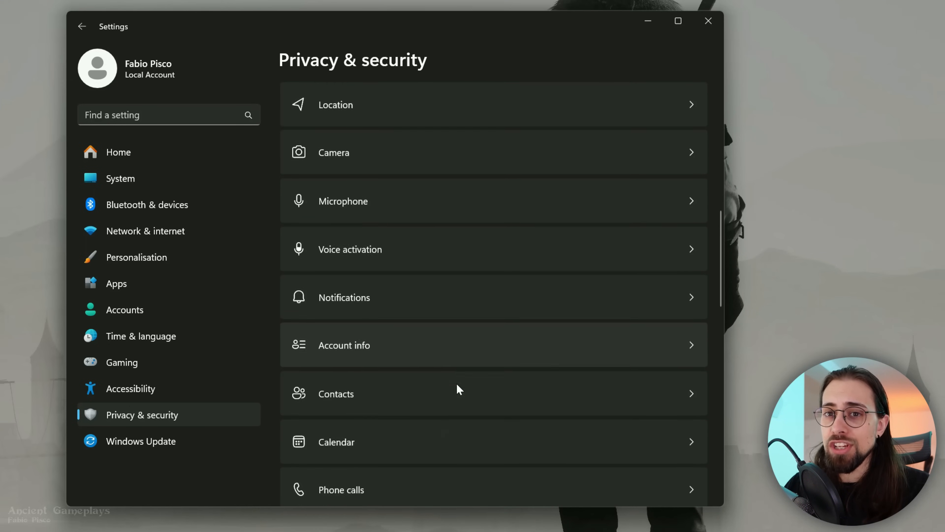
{"action": "scroll", "coordinate": [422, 298], "scroll_direction": "up", "scroll_amount": 3}
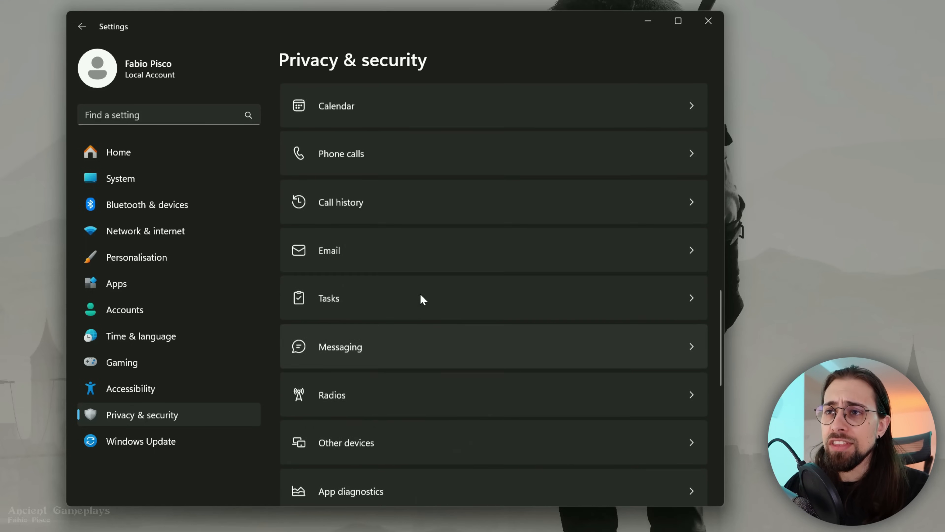
{"action": "left_click", "coordinate": [419, 240]}
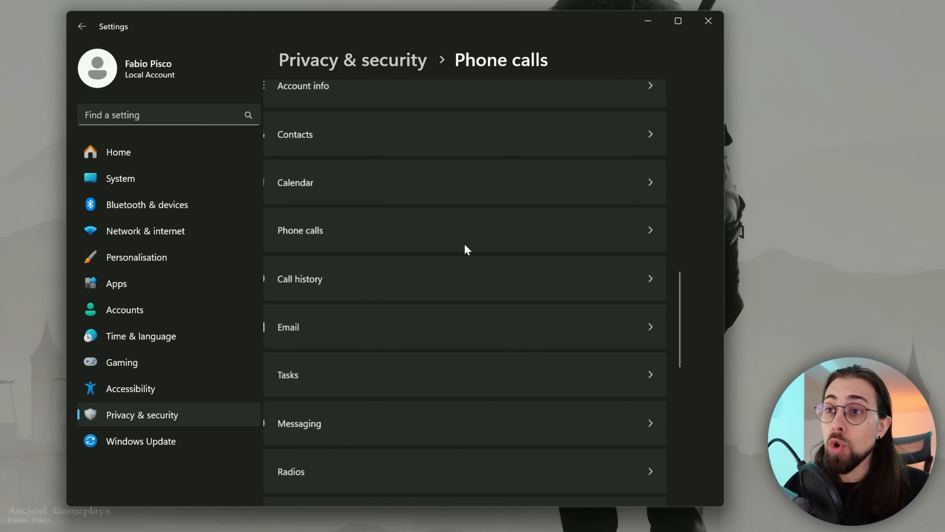
{"action": "left_click", "coordinate": [684, 107]}
{"action": "key", "text": "alt+Left"}
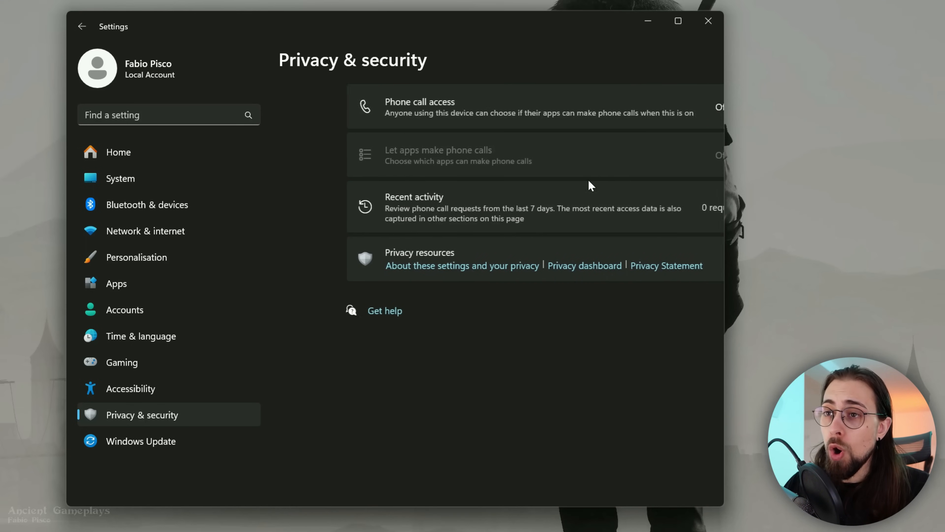
- Check the Tasks access permission and turn off radio control access under Radios
{"action": "scroll", "coordinate": [538, 228], "scroll_direction": "down", "scroll_amount": 10}
{"action": "scroll", "coordinate": [518, 251], "scroll_direction": "down", "scroll_amount": 7}
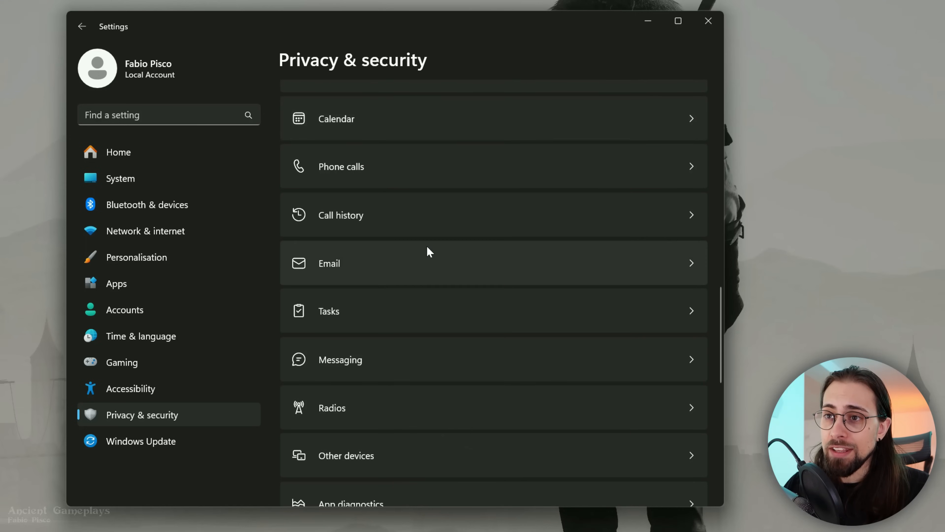
{"action": "left_click", "coordinate": [376, 315]}
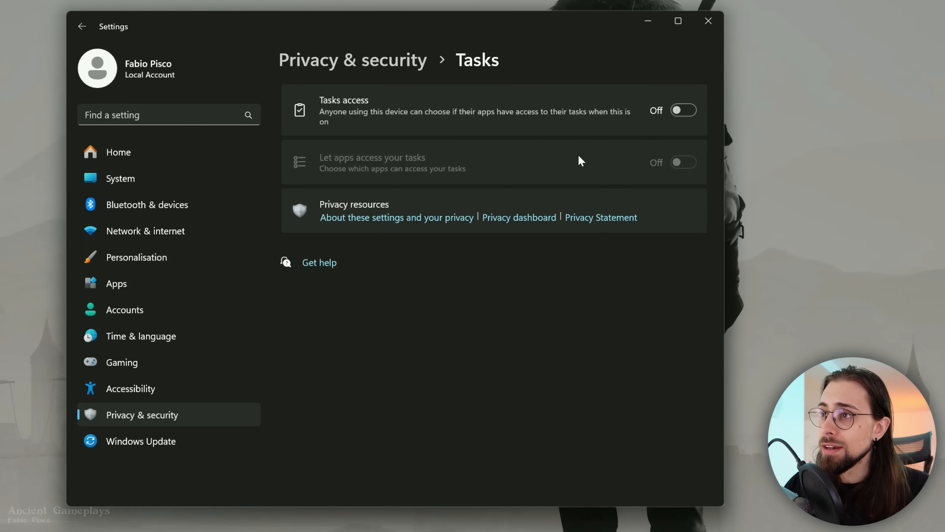
{"action": "key", "text": "alt+Left"}
{"action": "scroll", "coordinate": [425, 265], "scroll_direction": "down", "scroll_amount": 15}
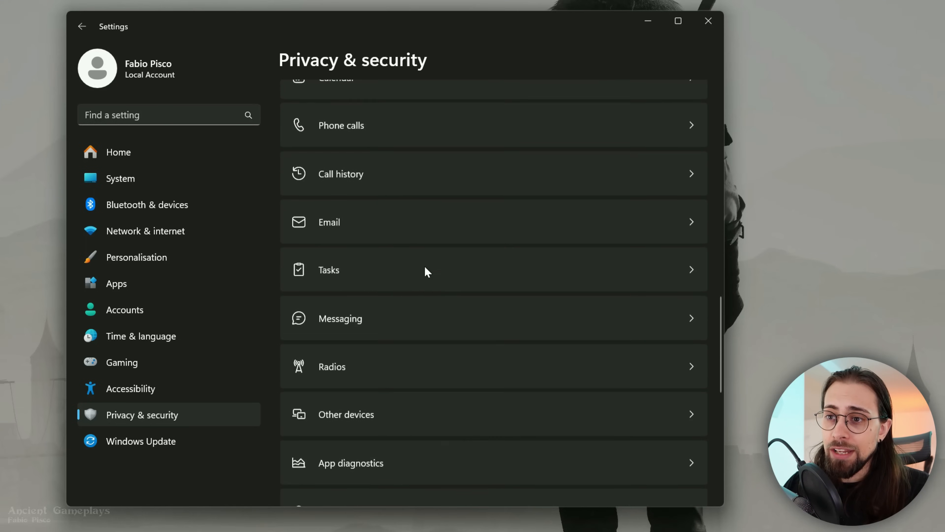
{"action": "left_click", "coordinate": [399, 353]}
{"action": "left_click", "coordinate": [683, 110]}
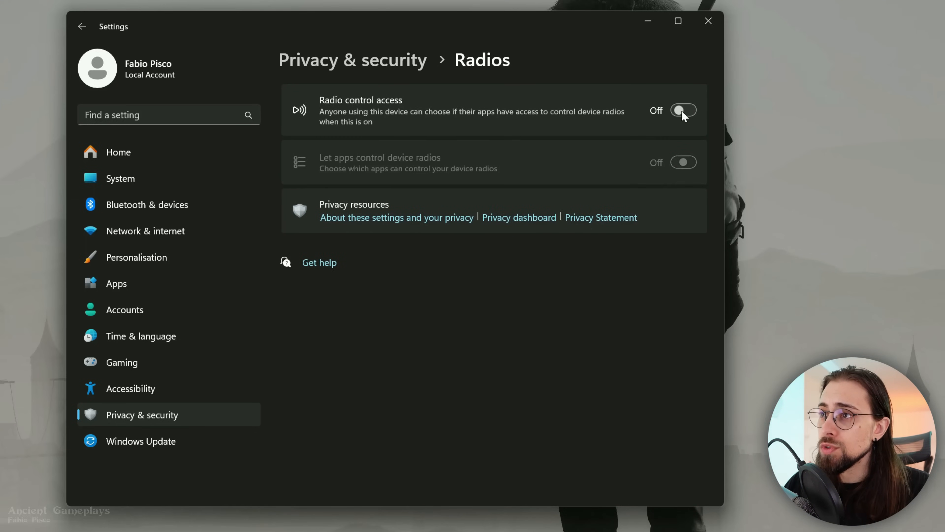
{"action": "key", "text": "alt+Left"}
- Turn off the access setting in the App diagnostics permission
{"action": "scroll", "coordinate": [541, 276], "scroll_direction": "down", "scroll_amount": 10}
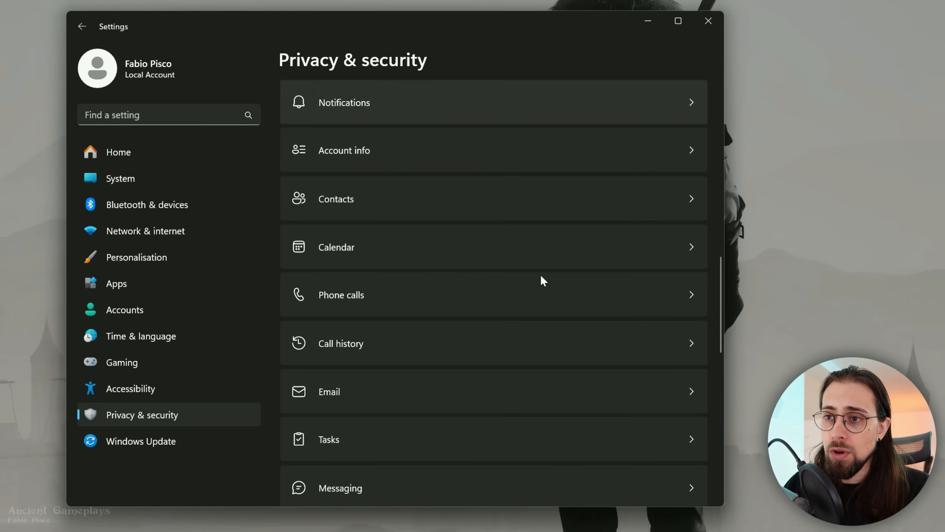
{"action": "scroll", "coordinate": [428, 283], "scroll_direction": "down", "scroll_amount": 1}
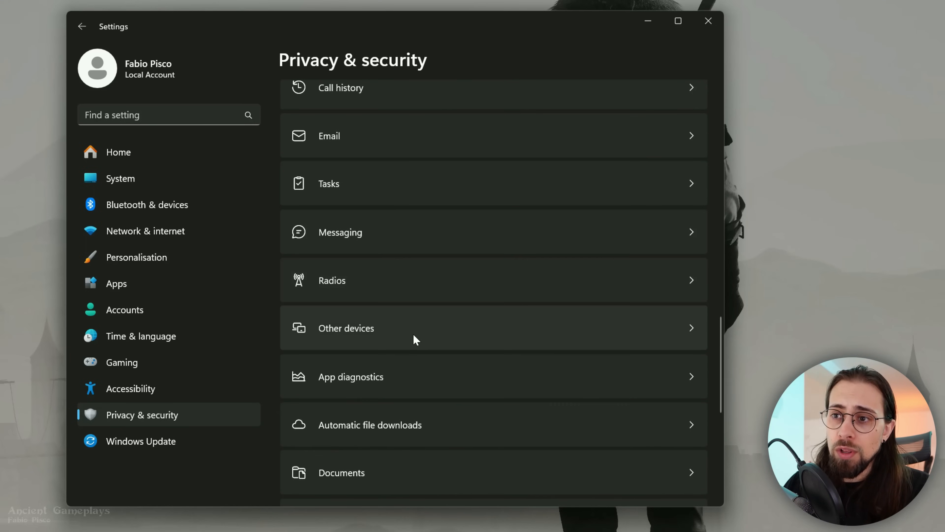
{"action": "left_click", "coordinate": [412, 377]}
{"action": "left_click", "coordinate": [684, 110]}
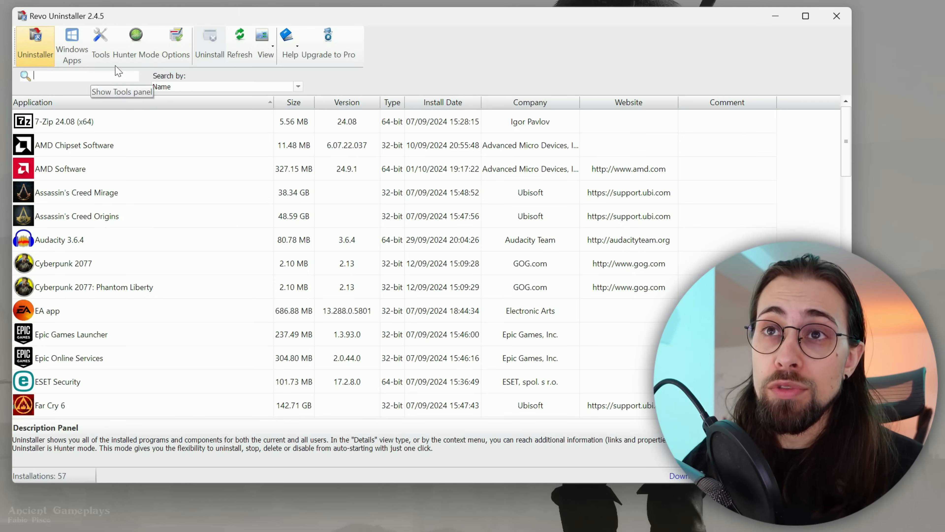
- In Revo Uninstaller, start uninstalling Wargaming.net Game Center with the System Restore Point option unticked
{"action": "scroll", "coordinate": [147, 196], "scroll_direction": "down", "scroll_amount": 2}
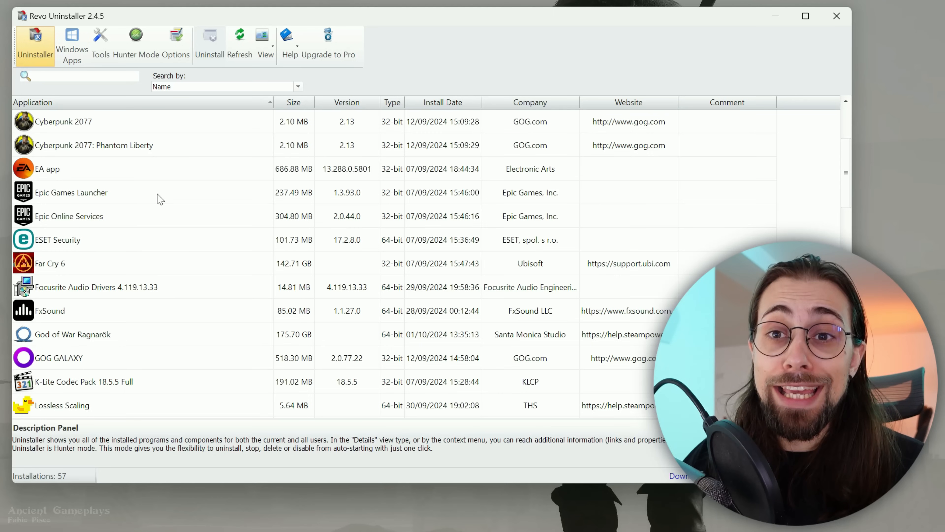
{"action": "scroll", "coordinate": [165, 203], "scroll_direction": "down", "scroll_amount": 1}
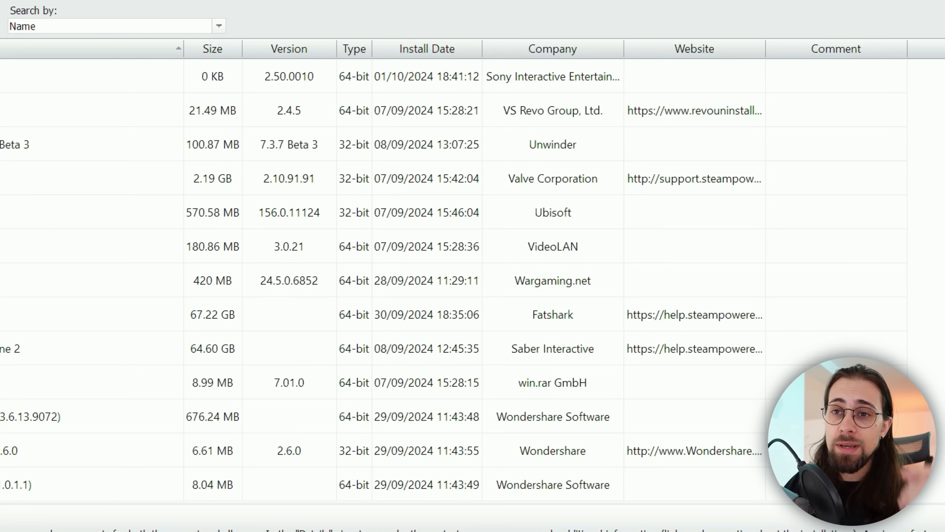
{"action": "double_click", "coordinate": [3, 280]}
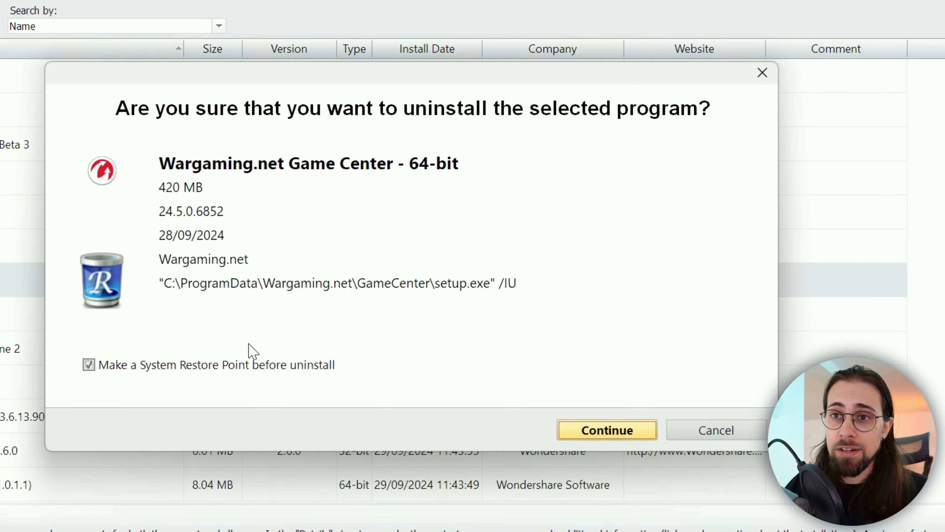
{"action": "left_click", "coordinate": [174, 368]}
{"action": "left_click", "coordinate": [625, 428]}
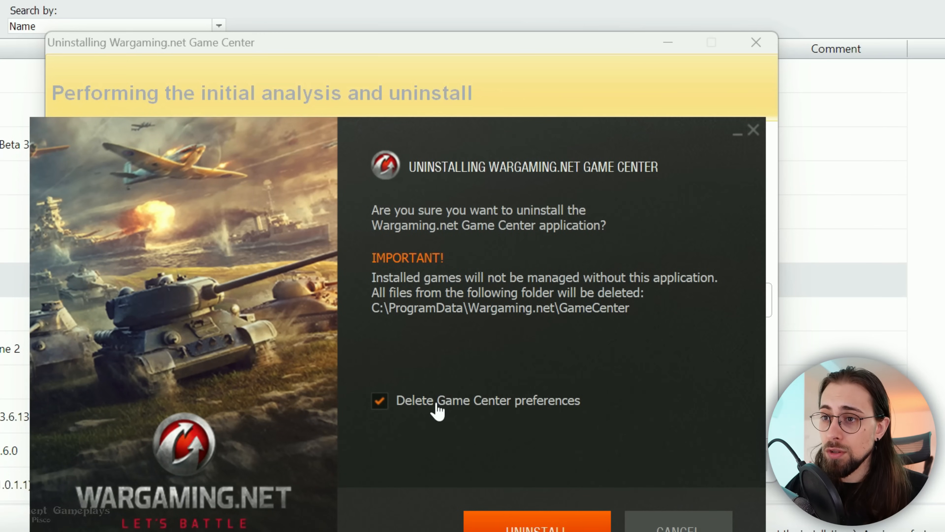
- Complete the Wargaming.net Game Center uninstall with its preferences deleted, and scan for leftovers in Advanced mode
{"action": "left_click", "coordinate": [532, 523]}
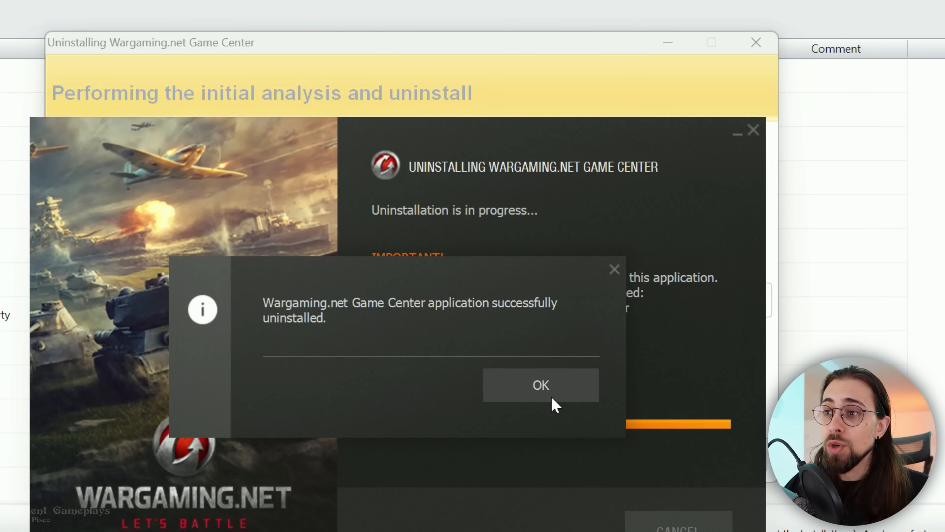
{"action": "left_click", "coordinate": [551, 396]}
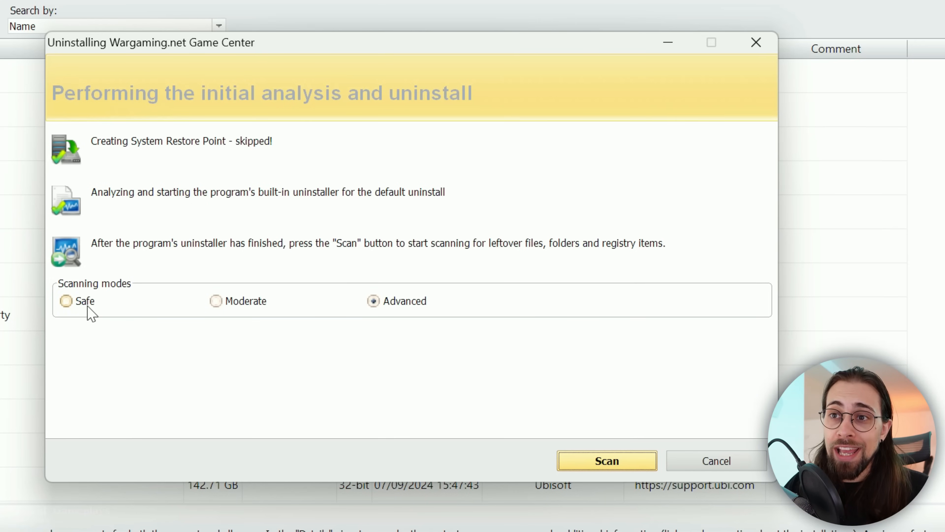
{"action": "mouse_move", "coordinate": [86, 305]}
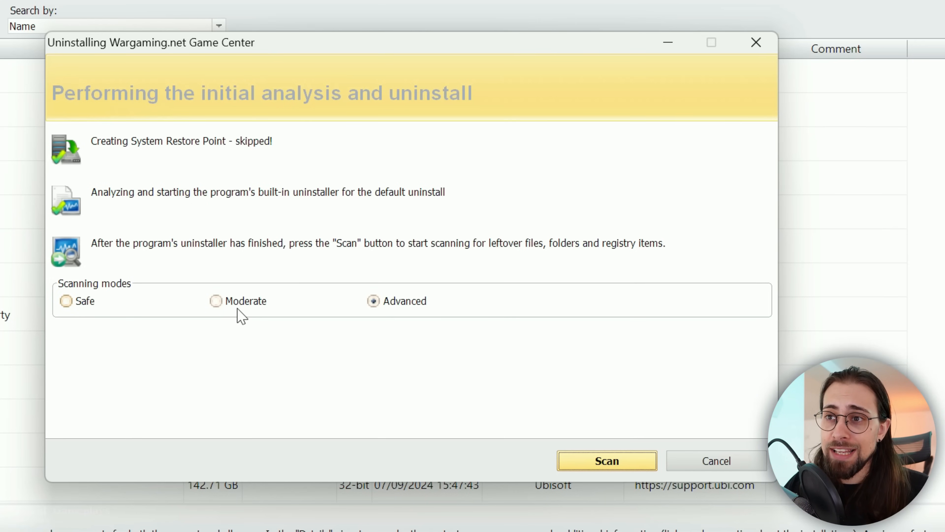
{"action": "left_click", "coordinate": [627, 463]}
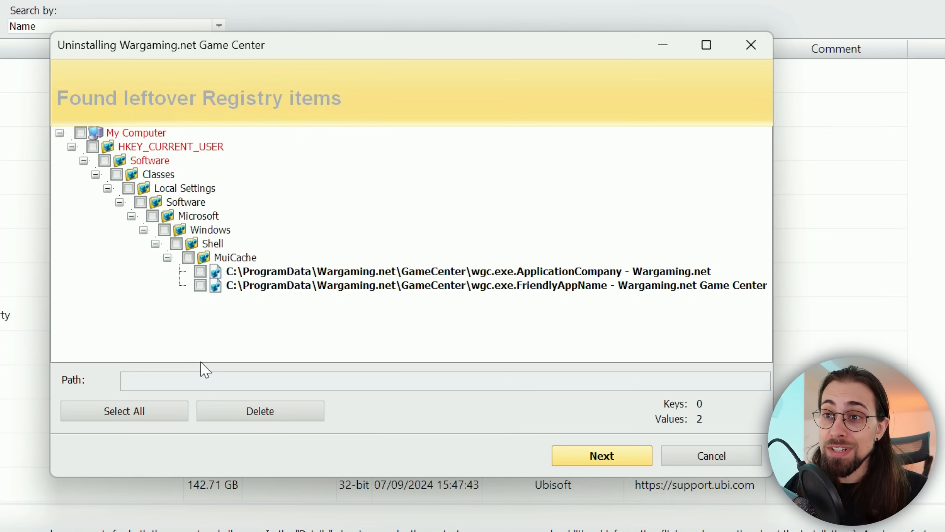
- Delete all leftover registry items, files and folders found for Wargaming.net Game Center
{"action": "left_click", "coordinate": [150, 413]}
{"action": "left_click", "coordinate": [314, 415]}
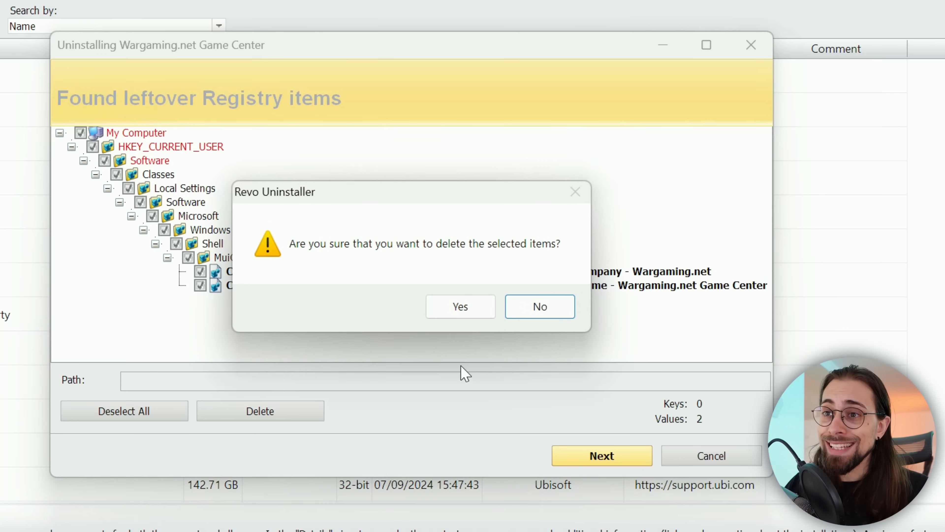
{"action": "left_click", "coordinate": [459, 307]}
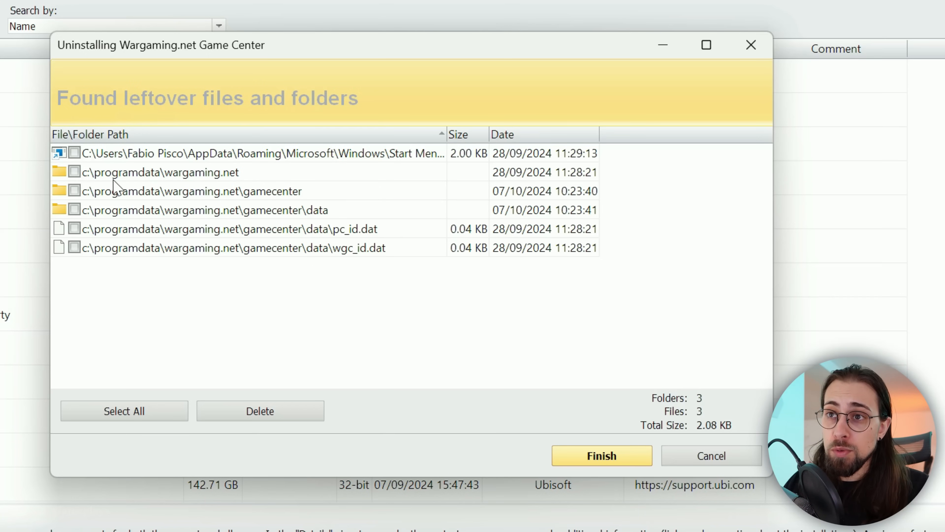
{"action": "left_click", "coordinate": [172, 413]}
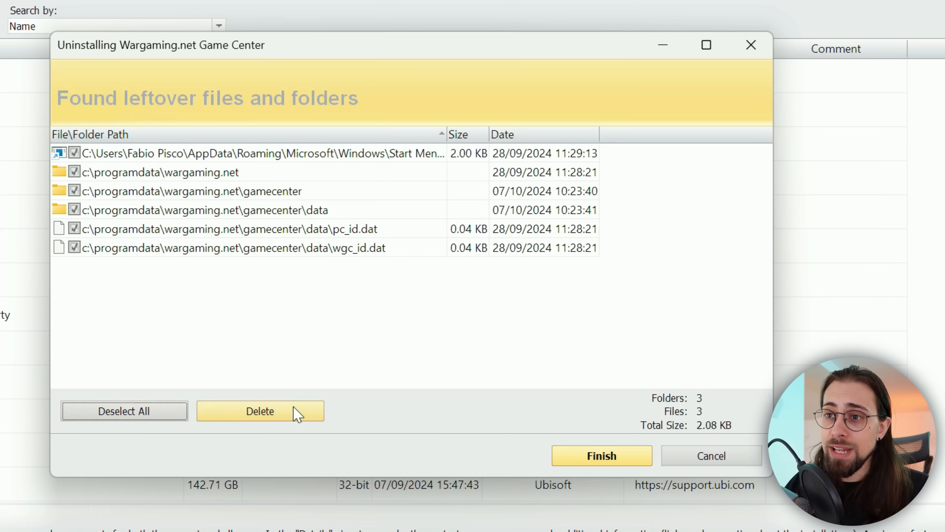
{"action": "left_click", "coordinate": [296, 411]}
{"action": "key", "text": "Return"}
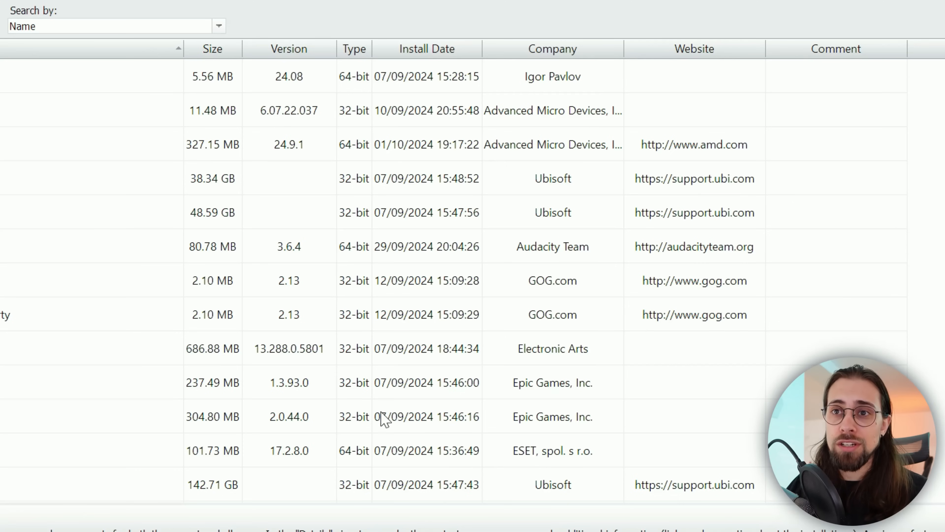
{"action": "left_click", "coordinate": [28, 211]}
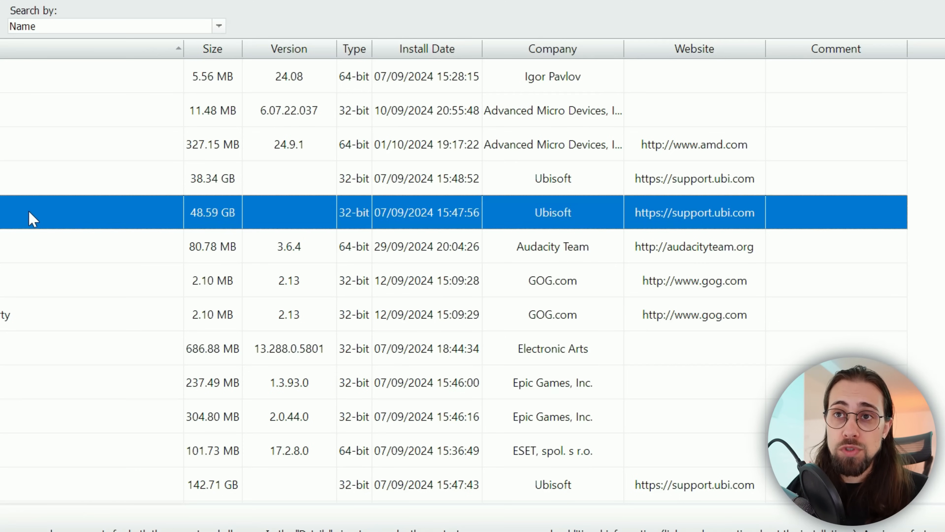
{"action": "scroll", "coordinate": [28, 220], "scroll_direction": "down", "scroll_amount": 3}
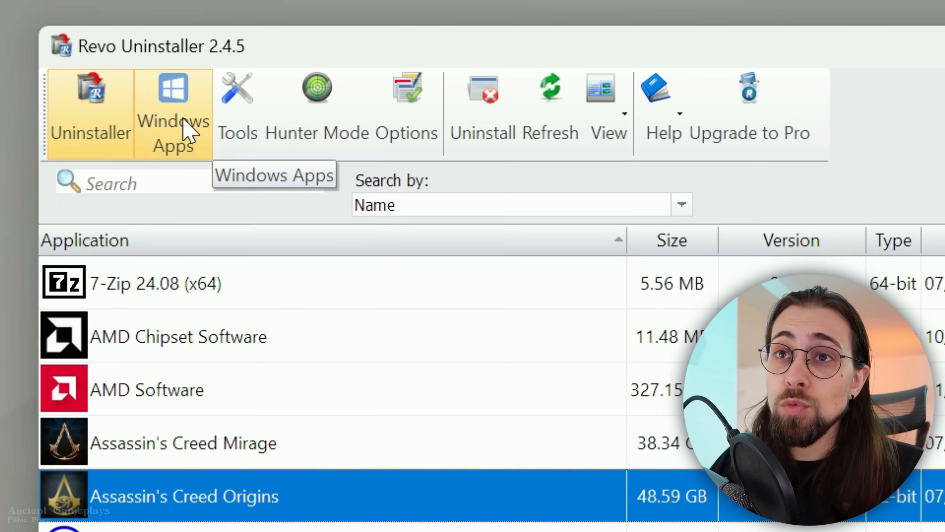
- Uninstall Cortana from the Windows Apps list without making a System Restore Point
{"action": "left_click", "coordinate": [188, 128]}
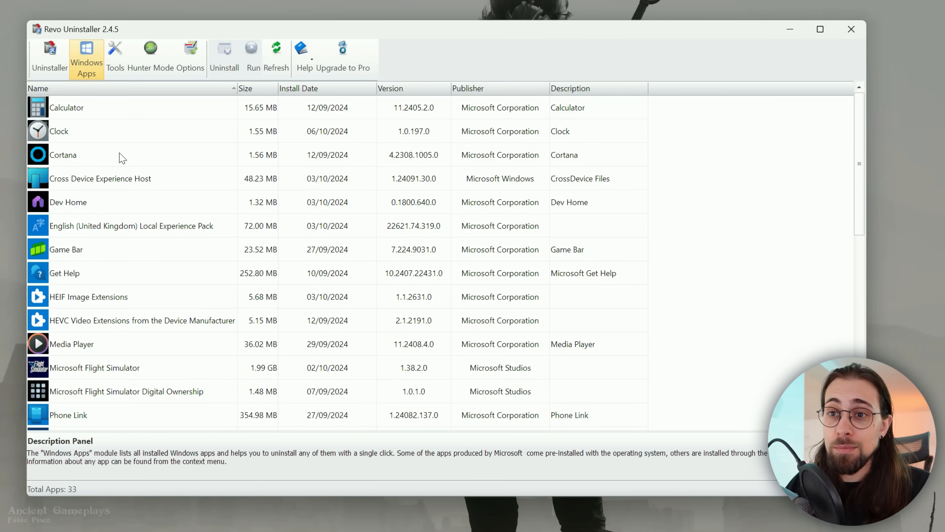
{"action": "double_click", "coordinate": [97, 158]}
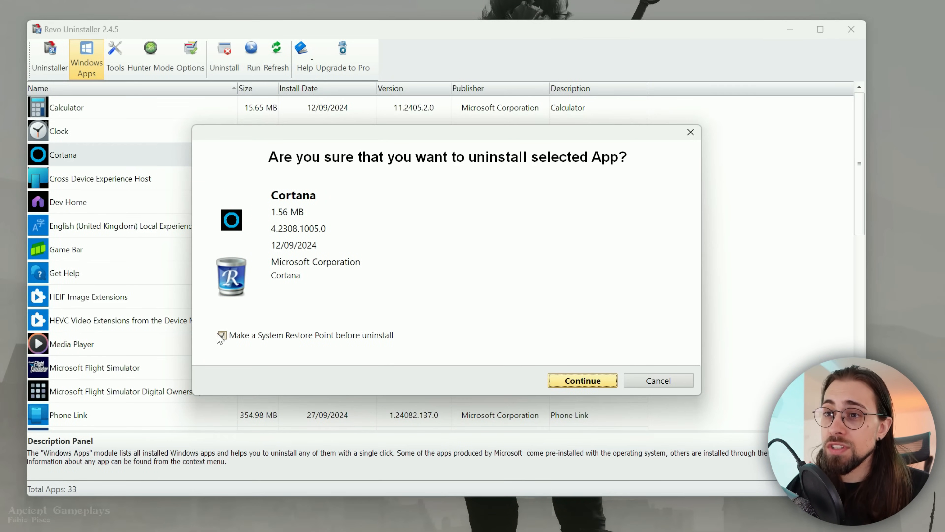
{"action": "left_click", "coordinate": [301, 334]}
{"action": "left_click", "coordinate": [605, 384]}
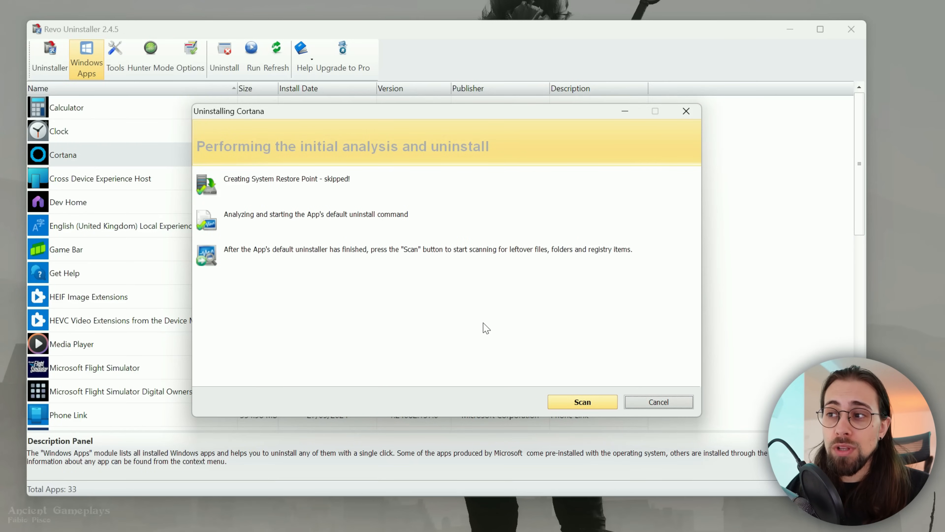
- Scan for Cortana leftovers and delete all the registry items found
{"action": "left_click", "coordinate": [591, 402]}
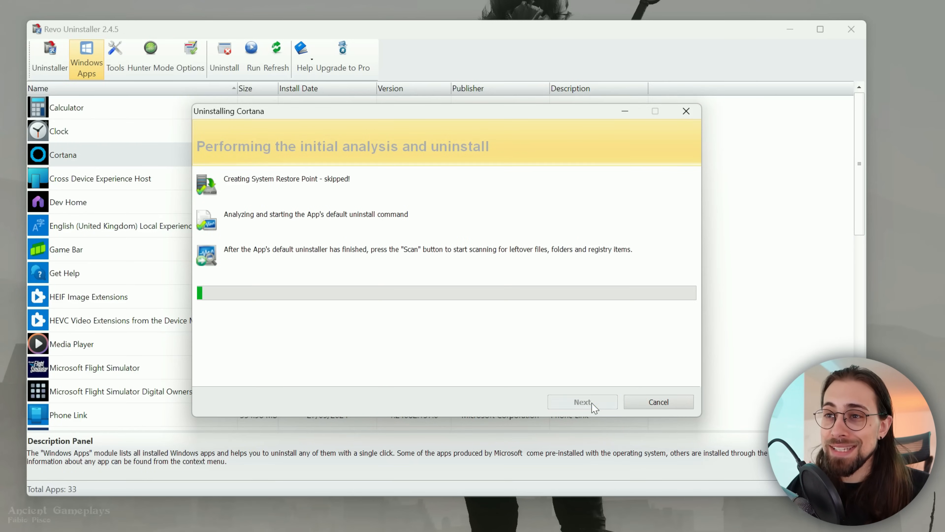
{"action": "left_click", "coordinate": [247, 370]}
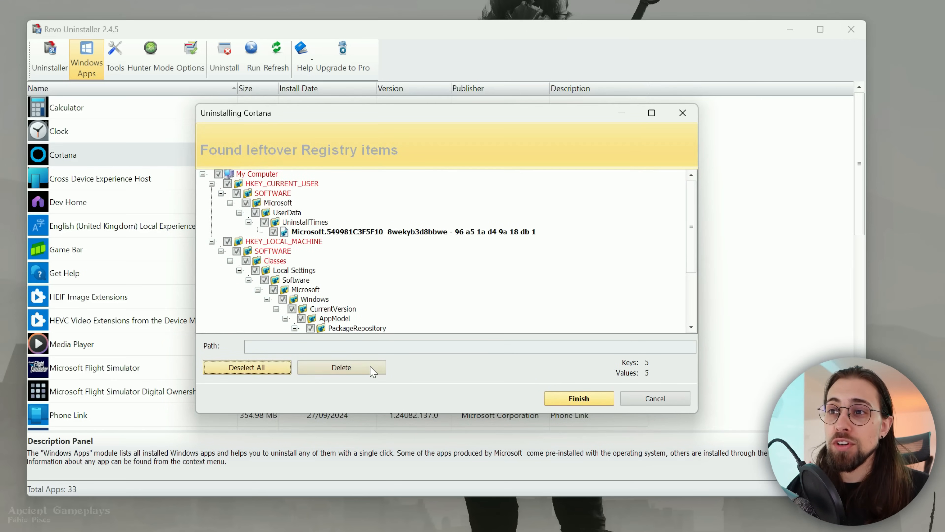
{"action": "left_click", "coordinate": [363, 370]}
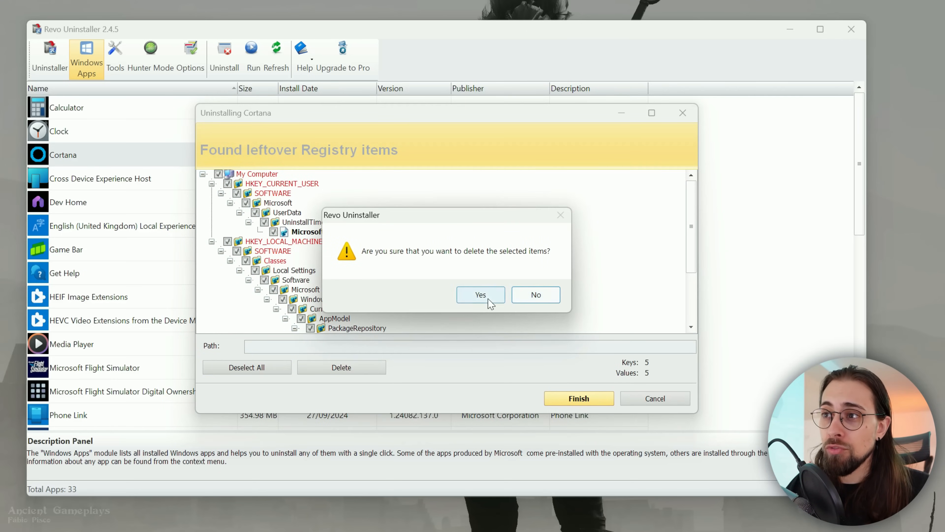
{"action": "left_click", "coordinate": [488, 298]}
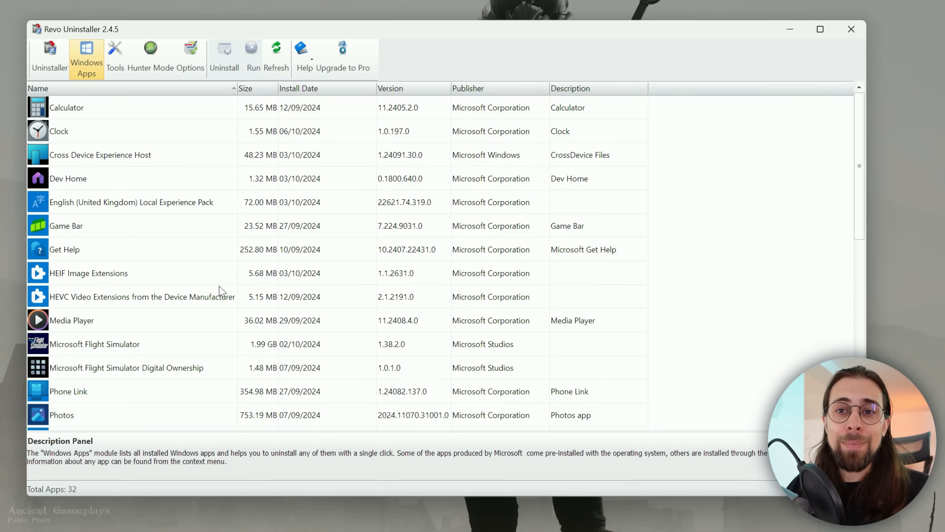
- Start uninstalling Phone Link from the Windows Apps list
{"action": "left_click", "coordinate": [107, 230]}
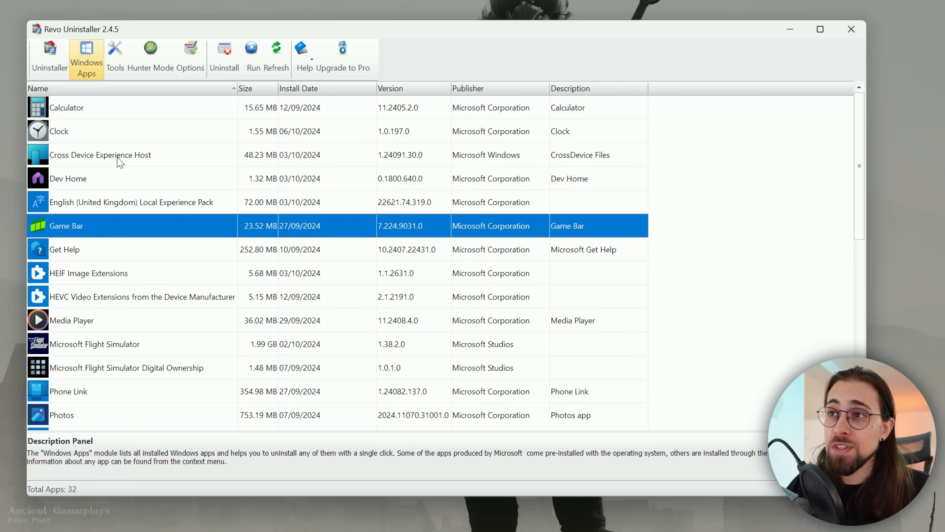
{"action": "scroll", "coordinate": [126, 175], "scroll_direction": "down", "scroll_amount": 3}
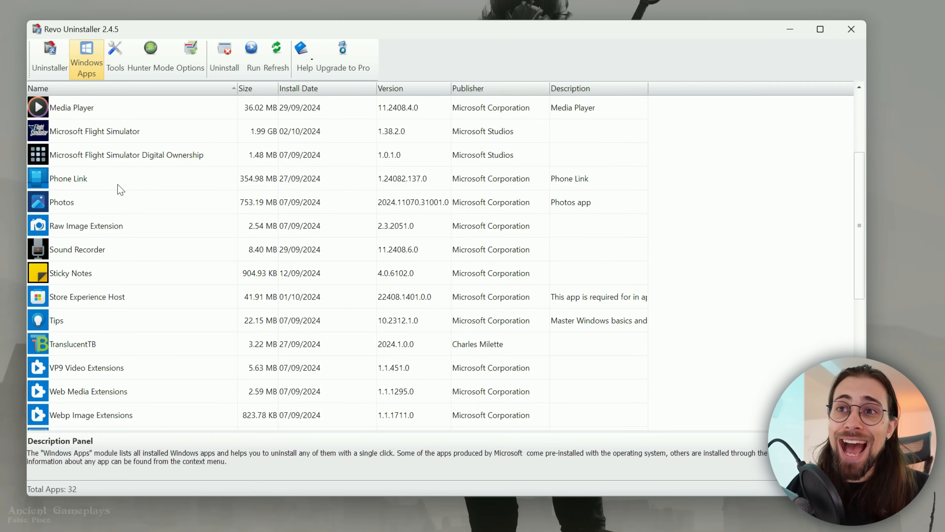
{"action": "double_click", "coordinate": [115, 181]}
{"action": "left_click", "coordinate": [283, 338]}
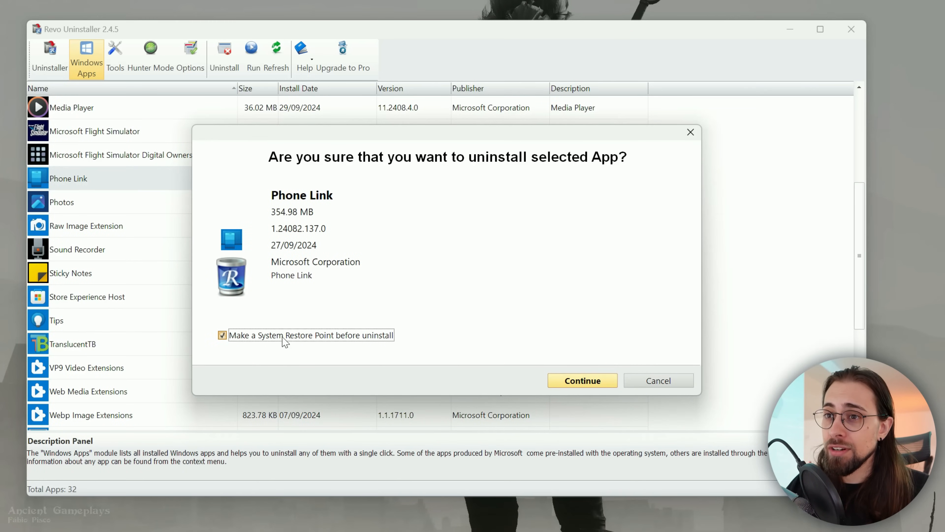
{"action": "key", "text": "Return"}
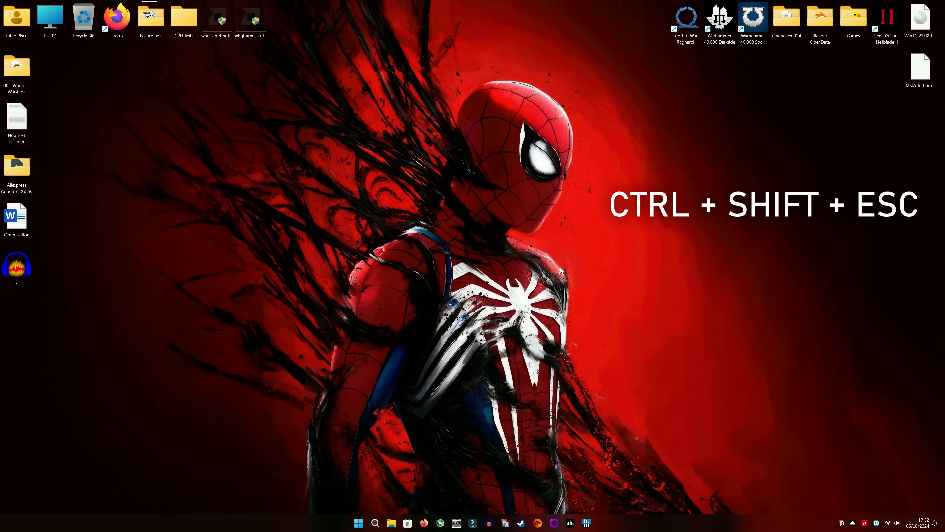
- In Task Manager, disable the WSHelper and AMDNoiseSuppression startup apps
{"action": "key", "text": "ctrl+shift+Escape"}
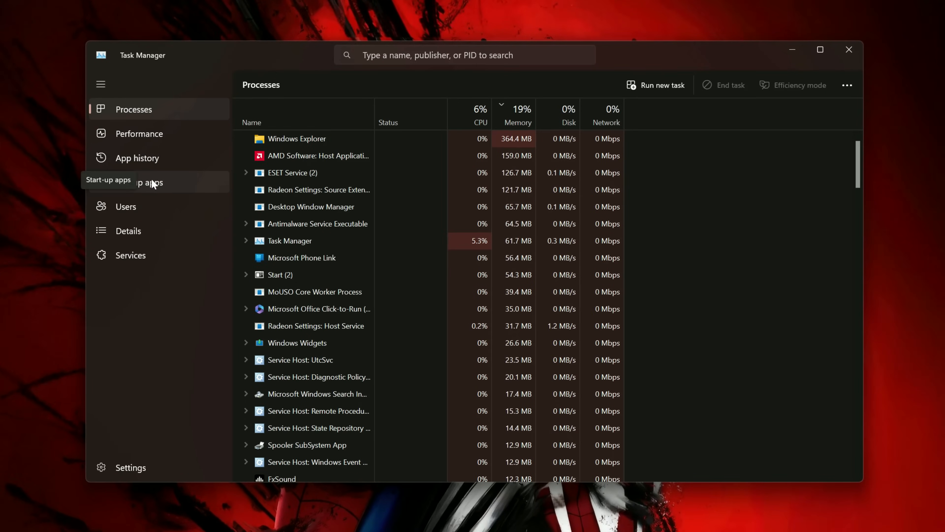
{"action": "left_click", "coordinate": [151, 180]}
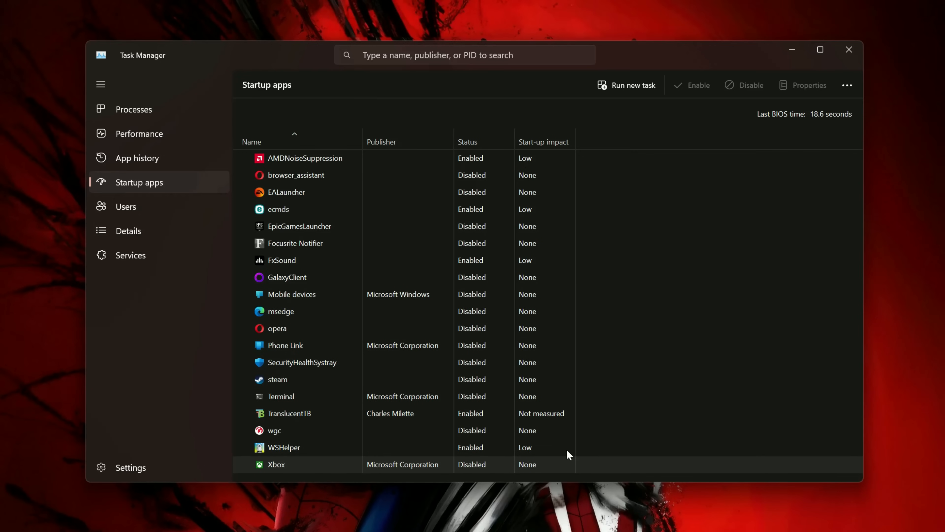
{"action": "right_click", "coordinate": [278, 443]}
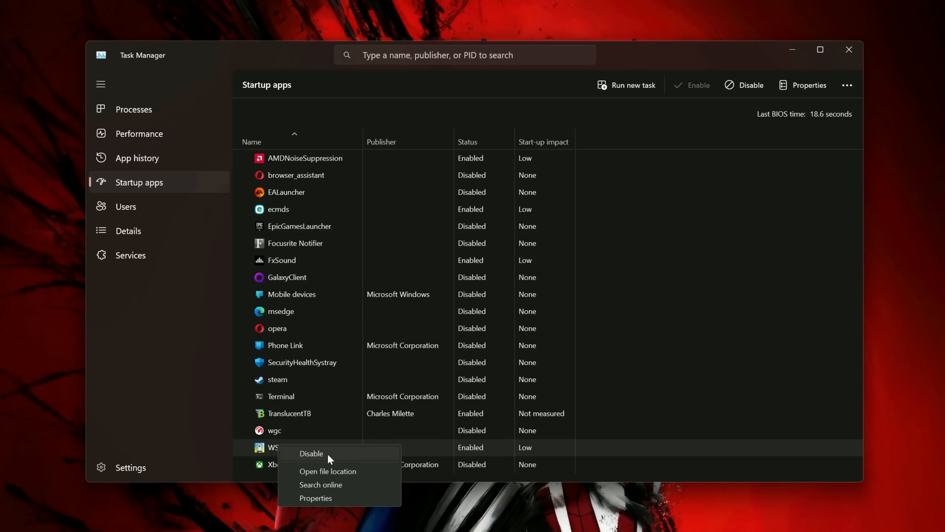
{"action": "left_click", "coordinate": [311, 453]}
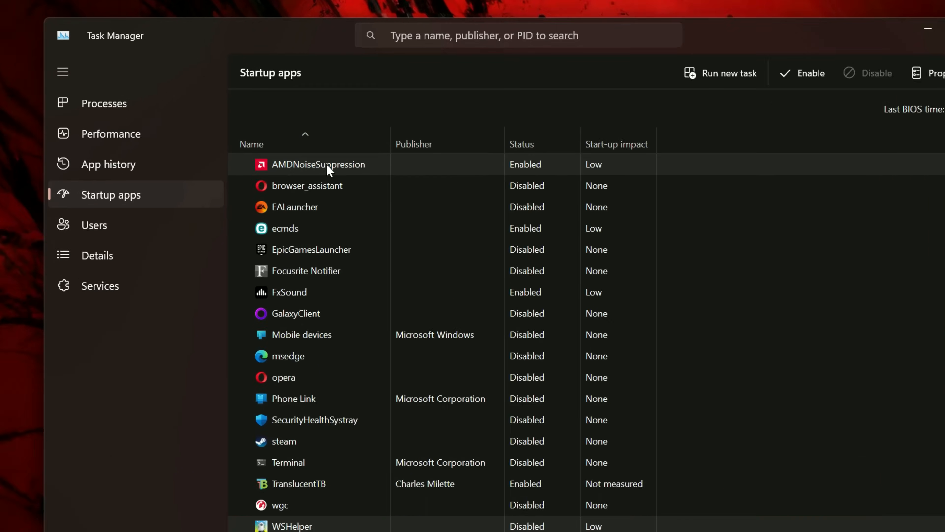
{"action": "right_click", "coordinate": [328, 170]}
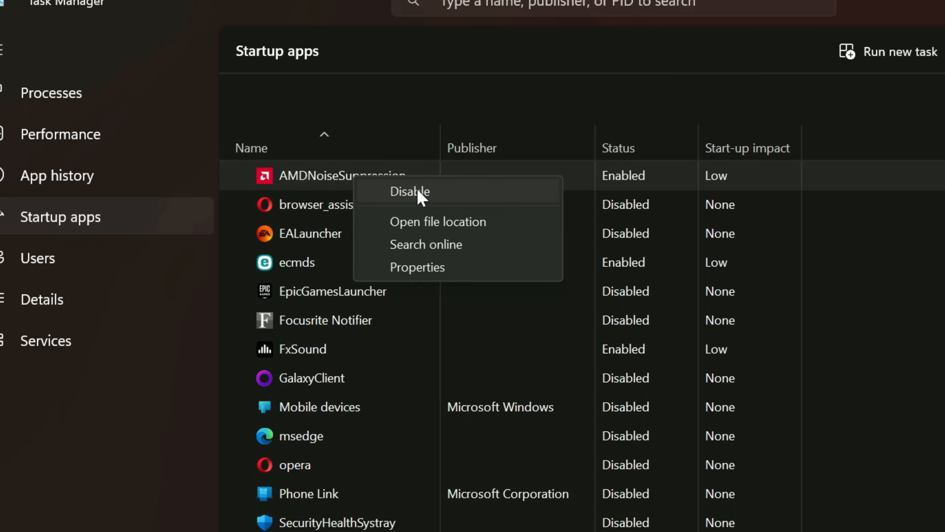
{"action": "left_click", "coordinate": [420, 193]}
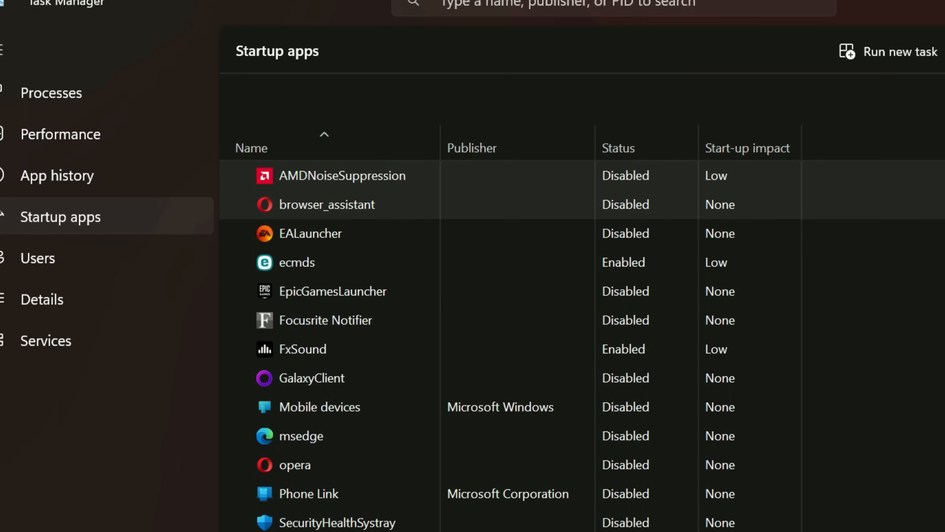